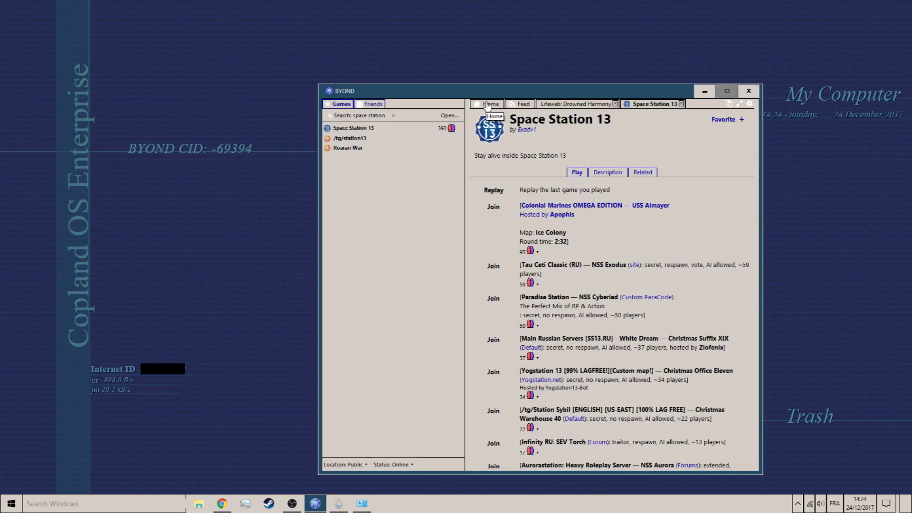
Go to the BYOND Home page and connect the PC to the NETGEAR12 Wi-Fi network.
{"action": "left_click", "coordinate": [489, 104]}
{"action": "left_click_drag", "start_coordinate": [494, 92], "coordinate": [550, 79]}
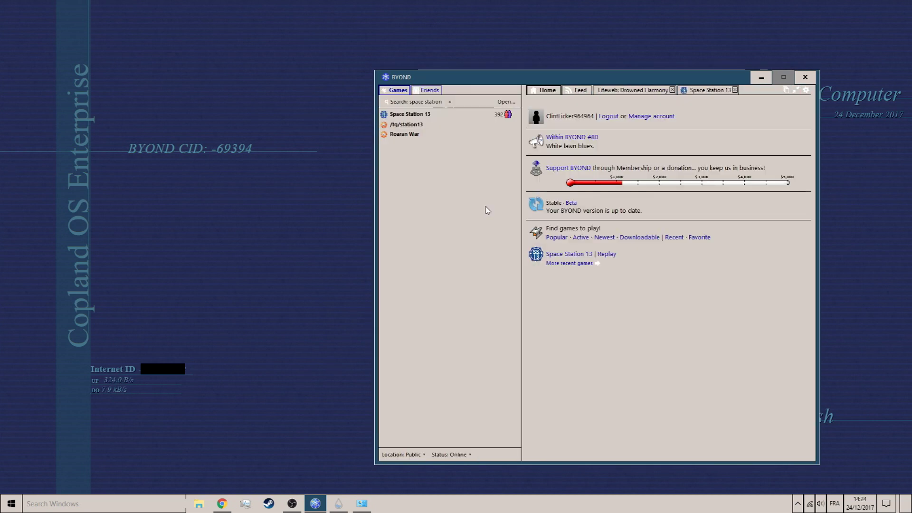
{"action": "left_click", "coordinate": [809, 504]}
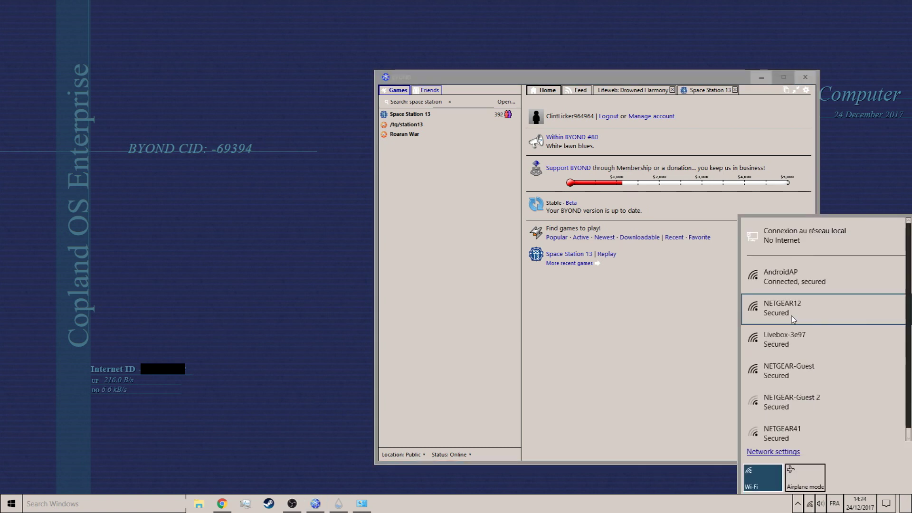
{"action": "left_click", "coordinate": [793, 319]}
{"action": "left_click", "coordinate": [875, 350]}
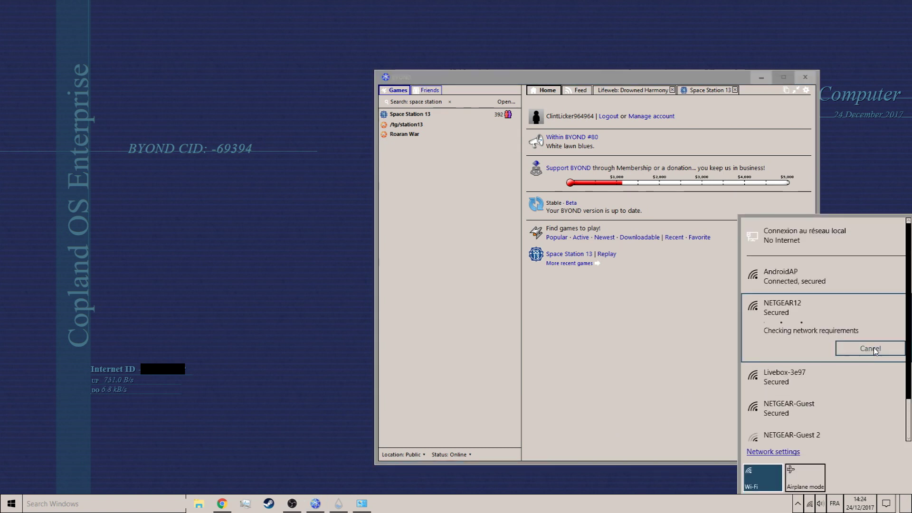
{"action": "left_click", "coordinate": [669, 265]}
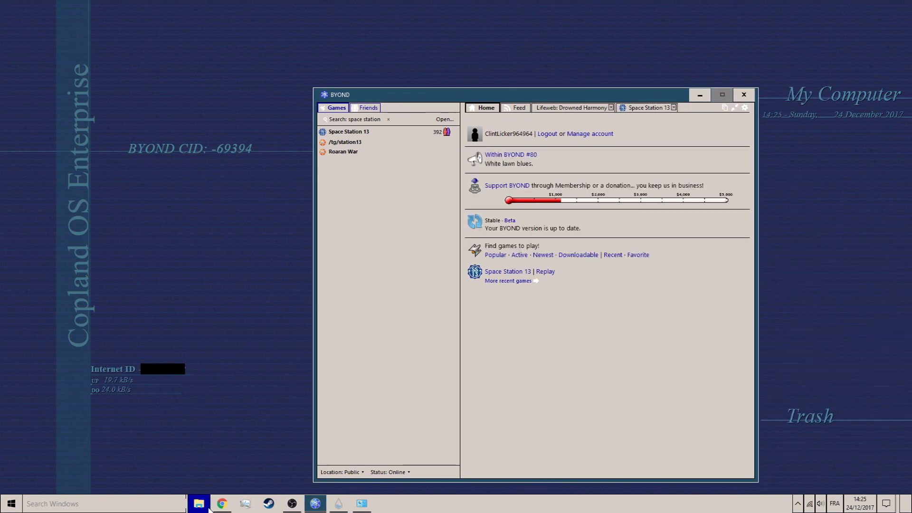
Open byond_cid.ini from C:\Program Files (x86)\BYOND\bin in Notepad.
{"action": "left_click", "coordinate": [199, 505]}
{"action": "double_click", "coordinate": [354, 232]}
{"action": "left_click", "coordinate": [188, 321]}
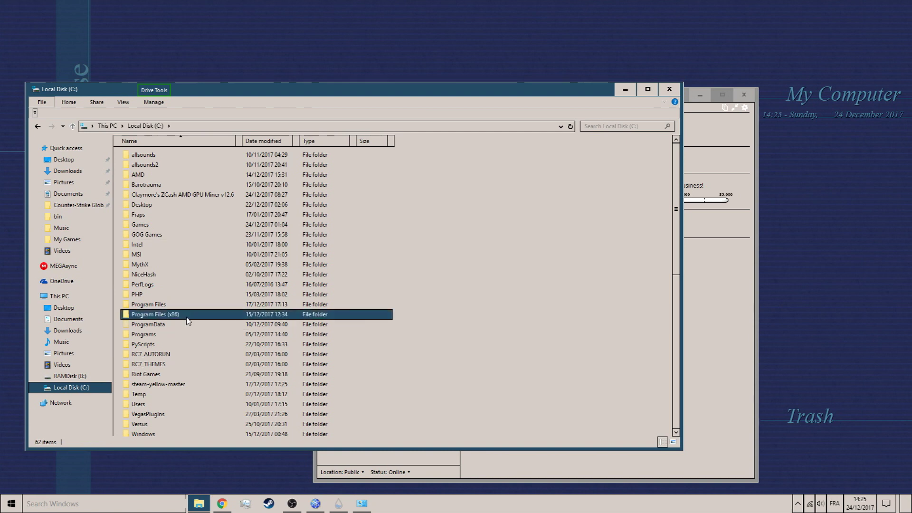
{"action": "double_click", "coordinate": [187, 316]}
{"action": "double_click", "coordinate": [157, 224]}
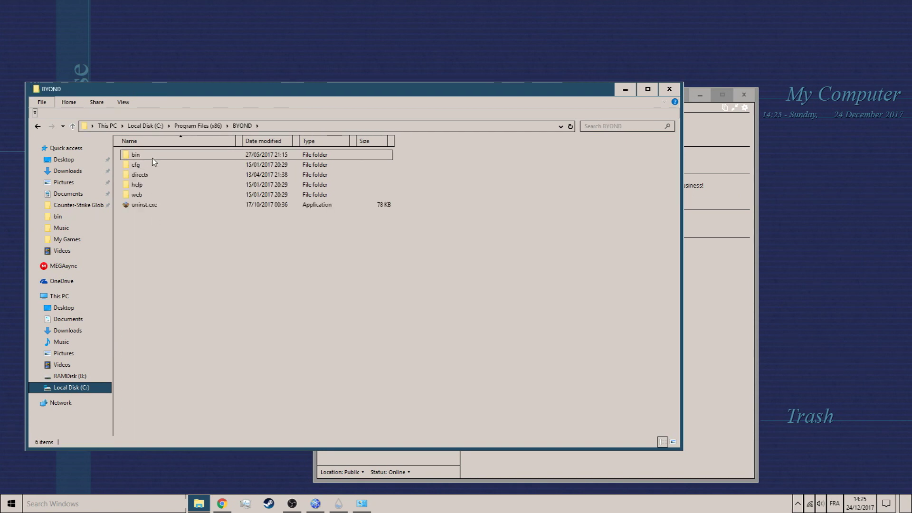
{"action": "double_click", "coordinate": [152, 158]}
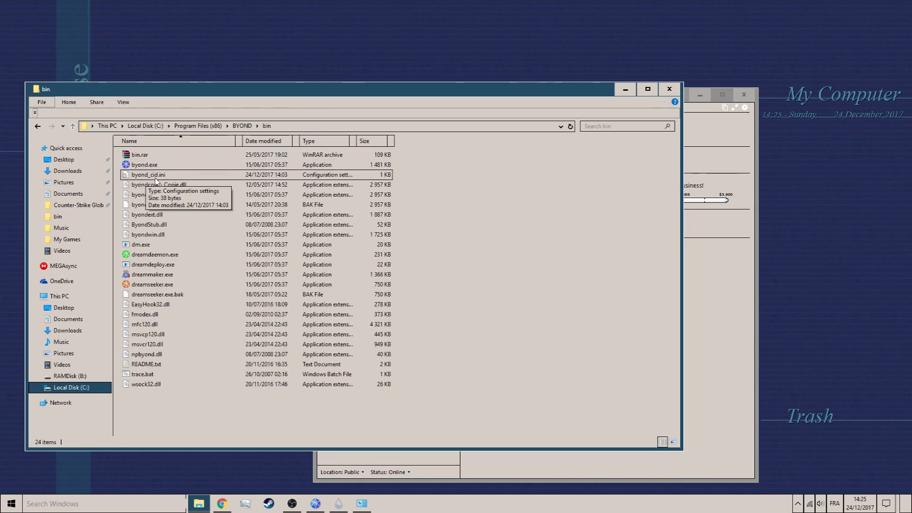
{"action": "double_click", "coordinate": [156, 178]}
{"action": "left_click_drag", "start_coordinate": [266, 191], "coordinate": [420, 233]}
Select the DriveSerialNumber value -69394, then close Notepad and enlarge the Explorer window.
{"action": "left_click", "coordinate": [463, 266]}
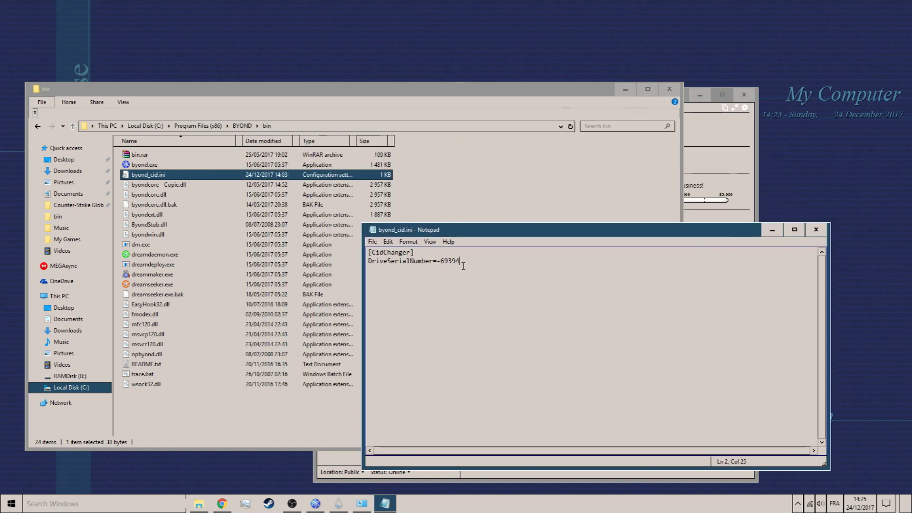
{"action": "left_click_drag", "start_coordinate": [463, 266], "coordinate": [440, 262]}
{"action": "left_click", "coordinate": [459, 285]}
{"action": "left_click", "coordinate": [442, 262]}
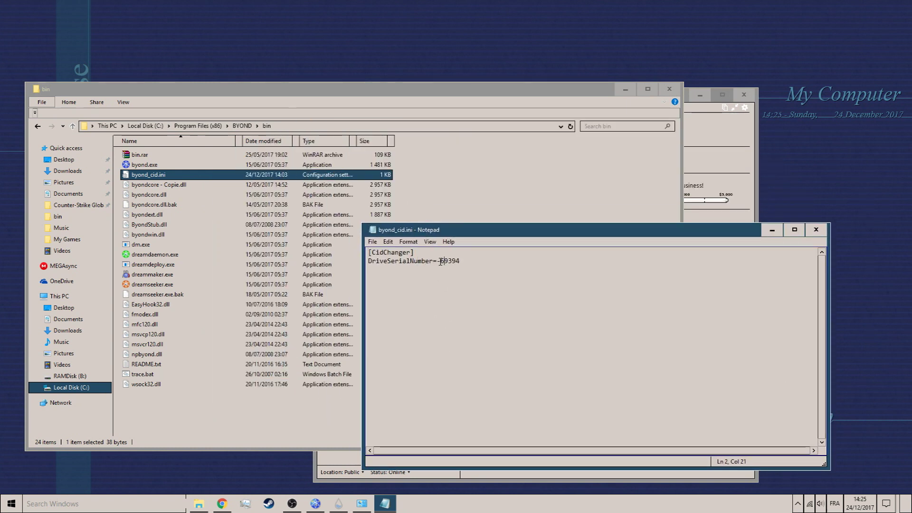
{"action": "left_click_drag", "start_coordinate": [437, 262], "coordinate": [475, 263]}
{"action": "left_click_drag", "start_coordinate": [470, 229], "coordinate": [305, 212]}
{"action": "left_click", "coordinate": [276, 244]}
{"action": "mouse_move", "coordinate": [276, 243]}
{"action": "left_mouse_down"}
{"action": "mouse_move", "coordinate": [296, 244]}
{"action": "mouse_move", "coordinate": [275, 243]}
{"action": "left_mouse_up"}
{"action": "left_click", "coordinate": [304, 246]}
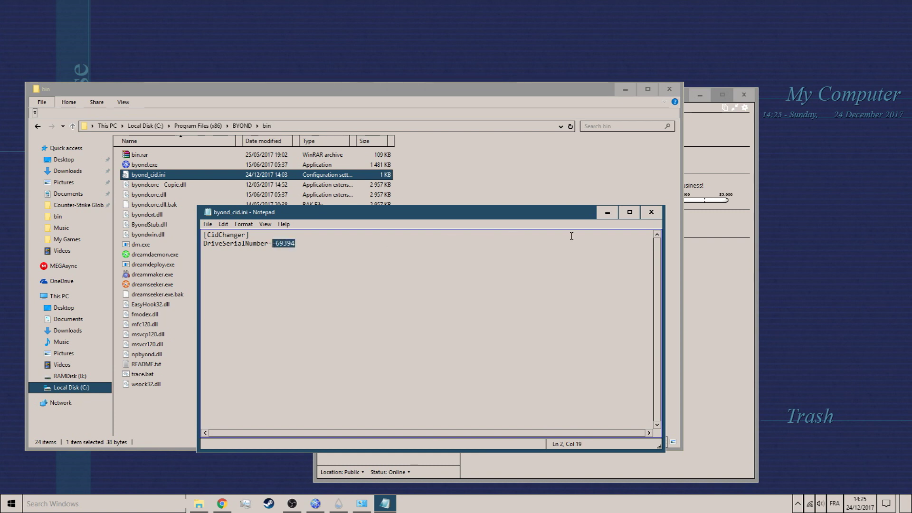
{"action": "left_click", "coordinate": [652, 212]}
{"action": "left_click_drag", "start_coordinate": [95, 83], "coordinate": [95, 59]}
Browse Documents\BYOND\cache, select byond.rsc, then return to the BYOND folder.
{"action": "left_click", "coordinate": [73, 170]}
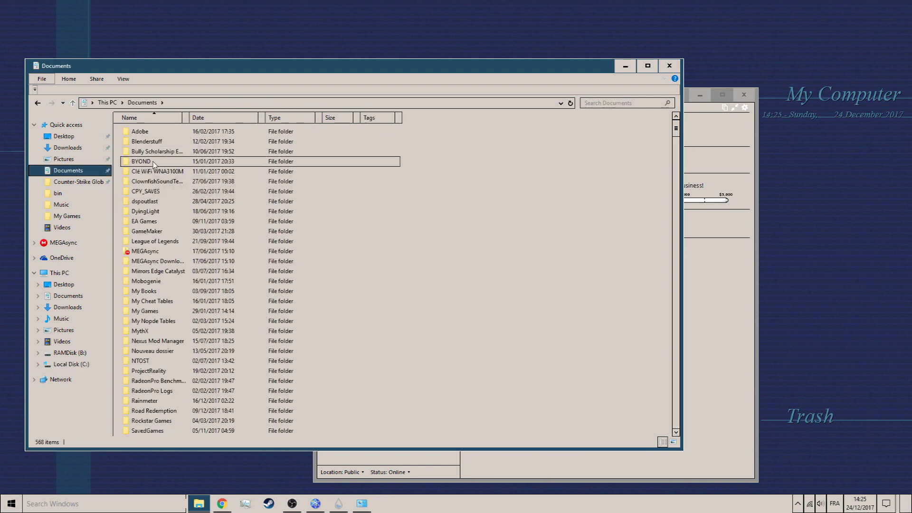
{"action": "double_click", "coordinate": [145, 159]}
{"action": "double_click", "coordinate": [143, 132]}
{"action": "left_click", "coordinate": [194, 208]}
{"action": "scroll", "coordinate": [194, 208], "scroll_direction": "down", "scroll_amount": 10}
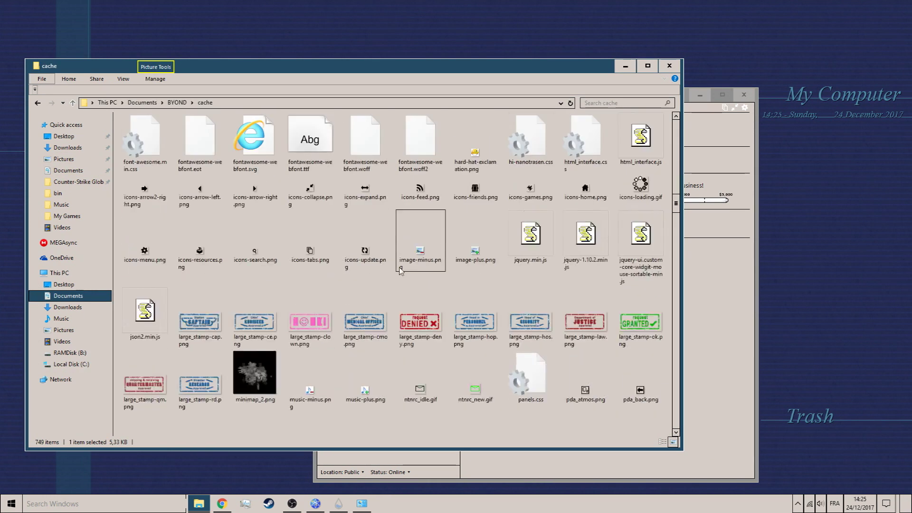
{"action": "scroll", "coordinate": [387, 285], "scroll_direction": "up", "scroll_amount": 3}
{"action": "scroll", "coordinate": [387, 285], "scroll_direction": "down", "scroll_amount": 2}
{"action": "scroll", "coordinate": [387, 285], "scroll_direction": "up", "scroll_amount": 3}
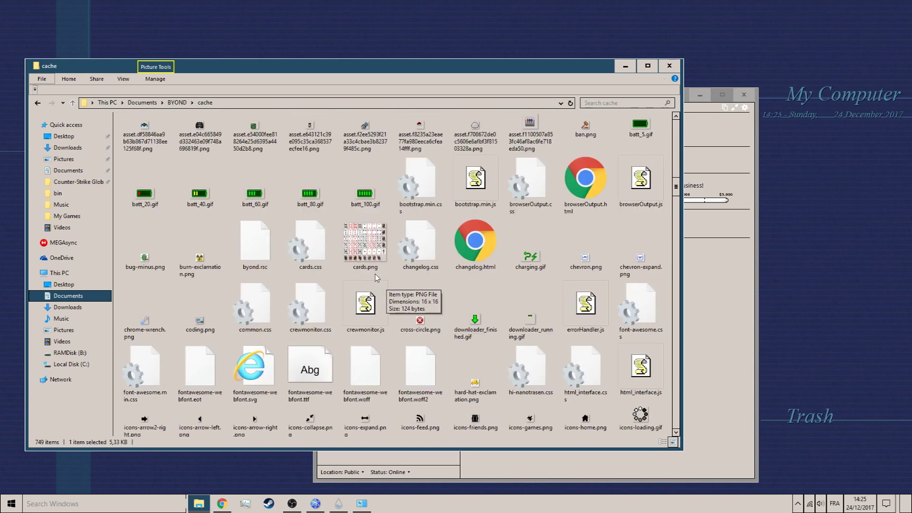
{"action": "left_click", "coordinate": [279, 268]}
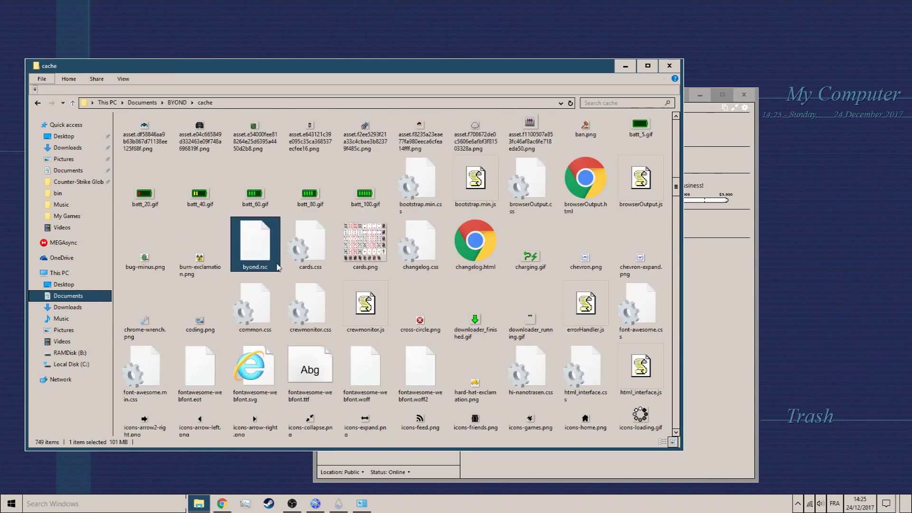
{"action": "key", "text": "BackSpace"}
Delete cauth.txt and sauth.txt from the BYOND cfg folder.
{"action": "double_click", "coordinate": [136, 142]}
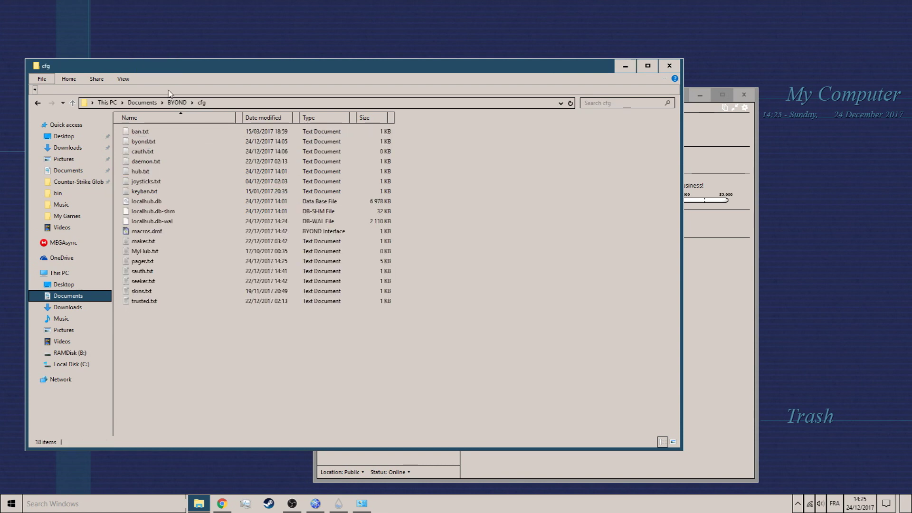
{"action": "left_click_drag", "start_coordinate": [142, 79], "coordinate": [314, 84]}
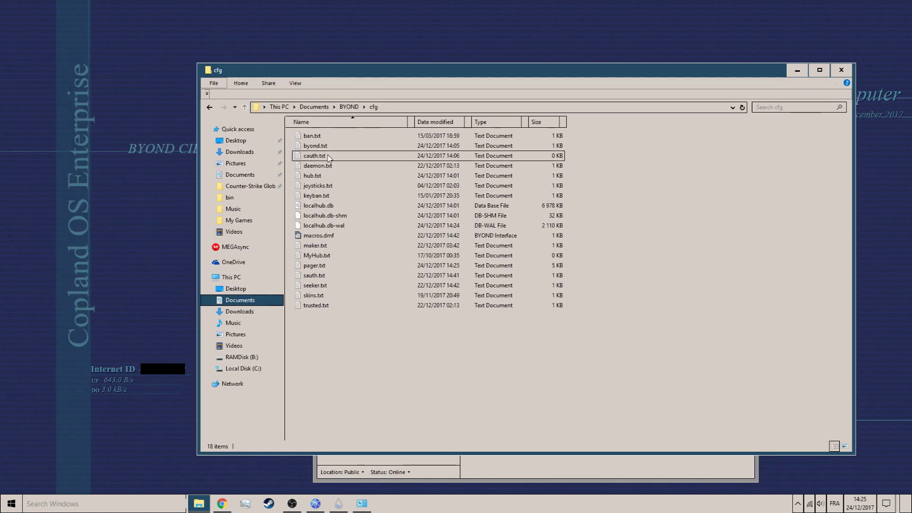
{"action": "key", "text": "BackSpace"}
{"action": "double_click", "coordinate": [321, 149]}
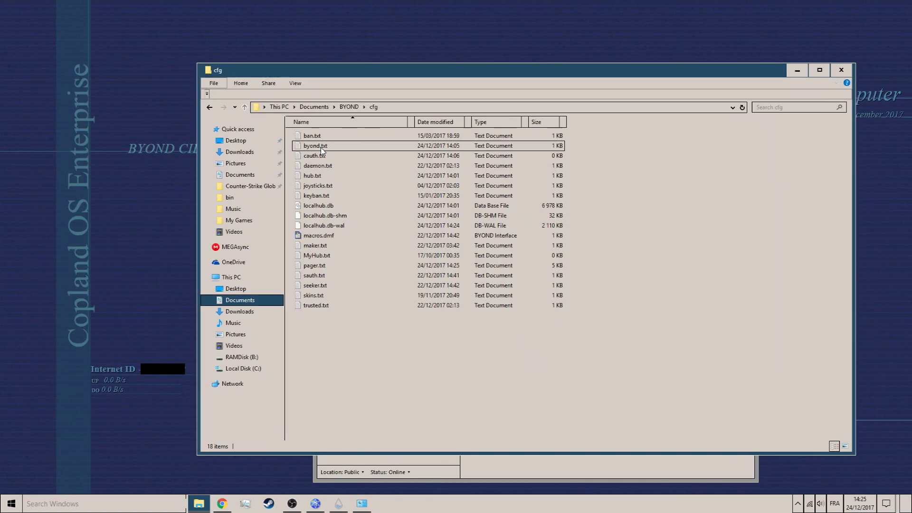
{"action": "left_click", "coordinate": [324, 156]}
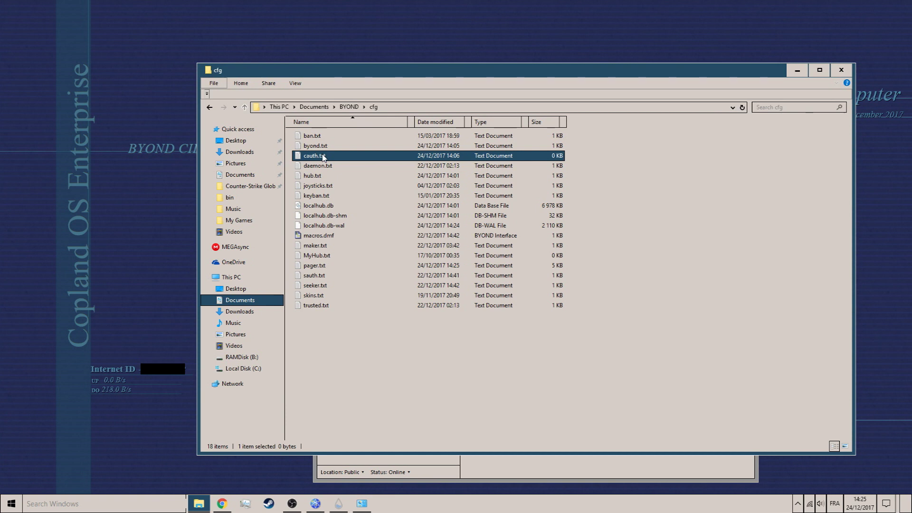
{"action": "left_click", "coordinate": [318, 280], "text": "ctrl"}
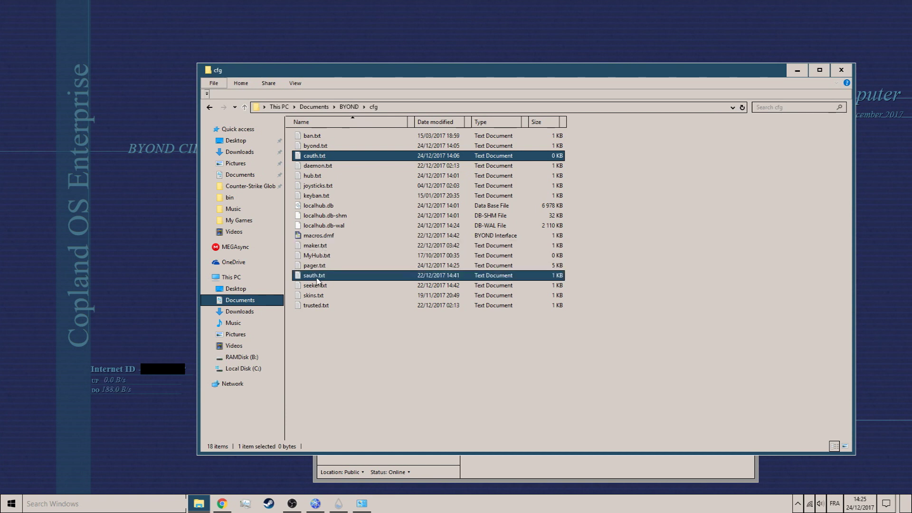
{"action": "right_click", "coordinate": [317, 280]}
{"action": "left_click", "coordinate": [342, 255]}
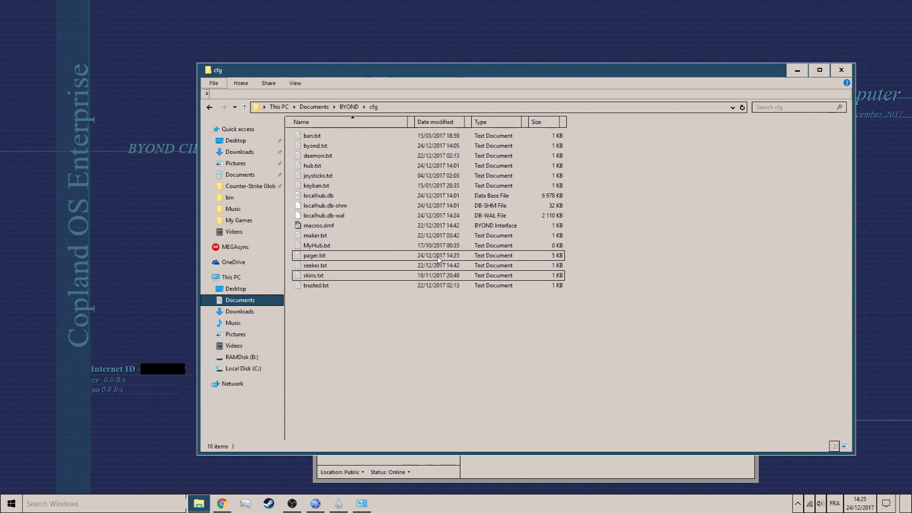
{"action": "key", "text": "BackSpace"}
{"action": "key", "text": "Return"}
Read keyban.txt in Notepad, close it, go to This PC and minimize Explorer.
{"action": "double_click", "coordinate": [317, 186]}
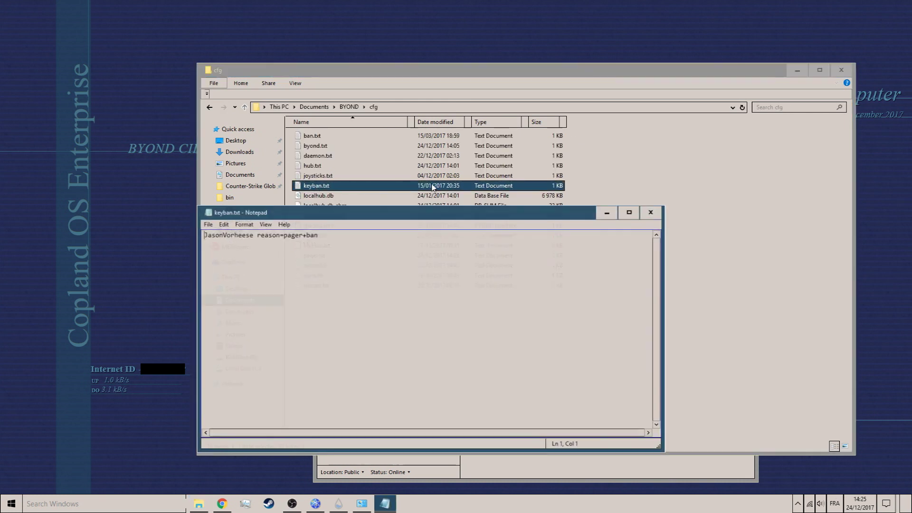
{"action": "left_click_drag", "start_coordinate": [425, 213], "coordinate": [449, 217]}
{"action": "left_click", "coordinate": [676, 212]}
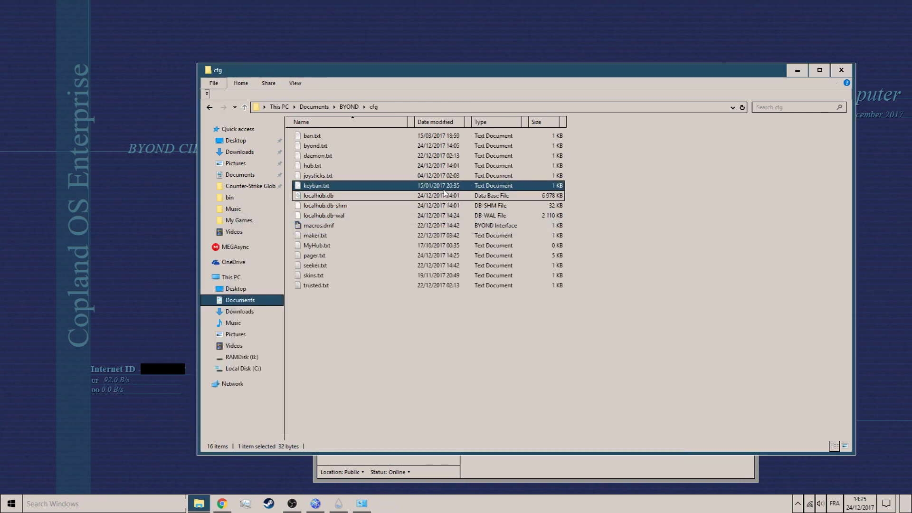
{"action": "key", "text": "BackSpace"}
{"action": "left_click_drag", "start_coordinate": [383, 76], "coordinate": [243, 76]}
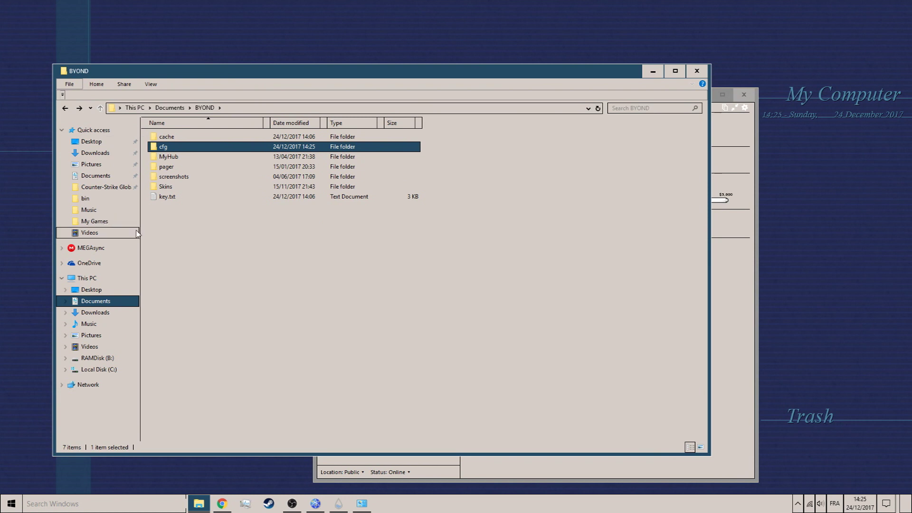
{"action": "left_click", "coordinate": [94, 280]}
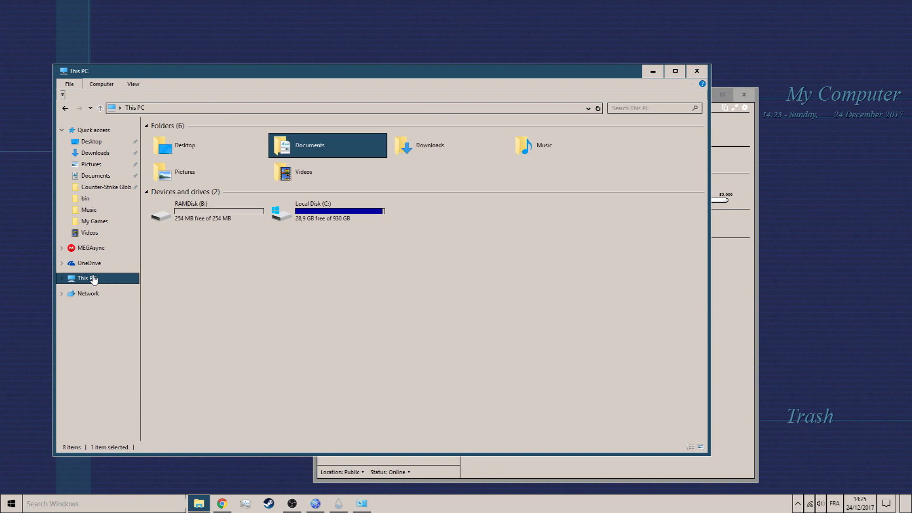
{"action": "left_click", "coordinate": [652, 71]}
{"action": "left_click_drag", "start_coordinate": [624, 98], "coordinate": [555, 80]}
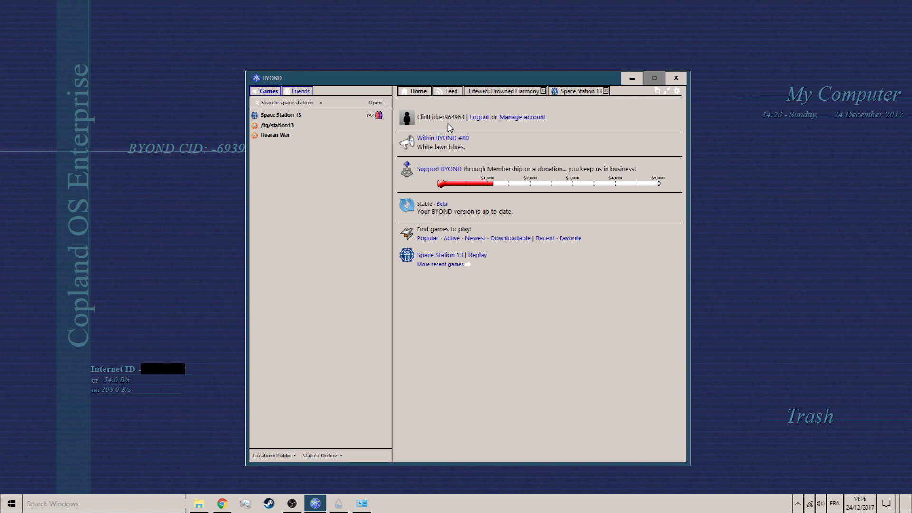
{"action": "left_click_drag", "start_coordinate": [429, 82], "coordinate": [557, 87]}
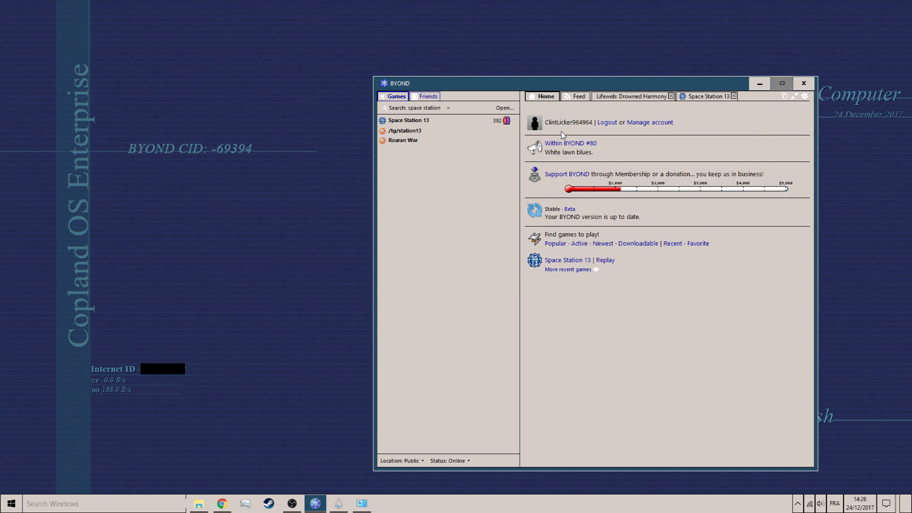
{"action": "left_click_drag", "start_coordinate": [544, 86], "coordinate": [435, 83]}
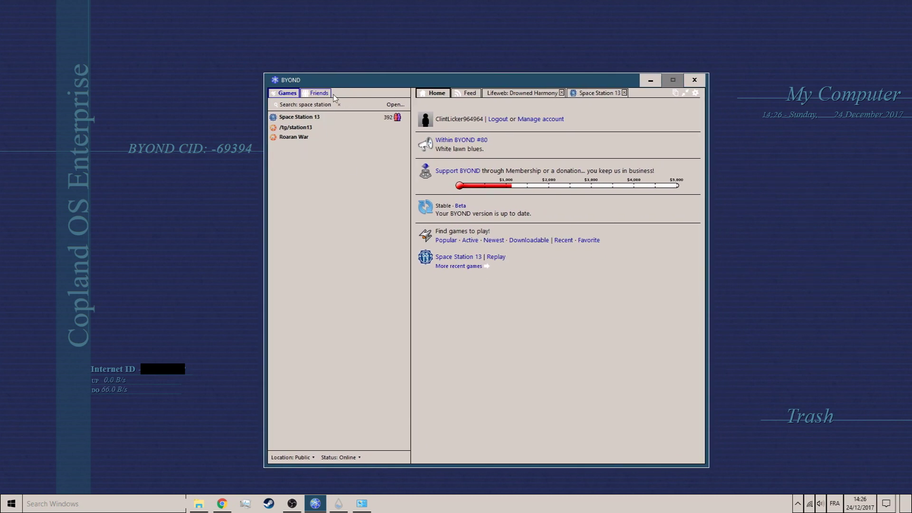
{"action": "left_click_drag", "start_coordinate": [342, 84], "coordinate": [360, 84]}
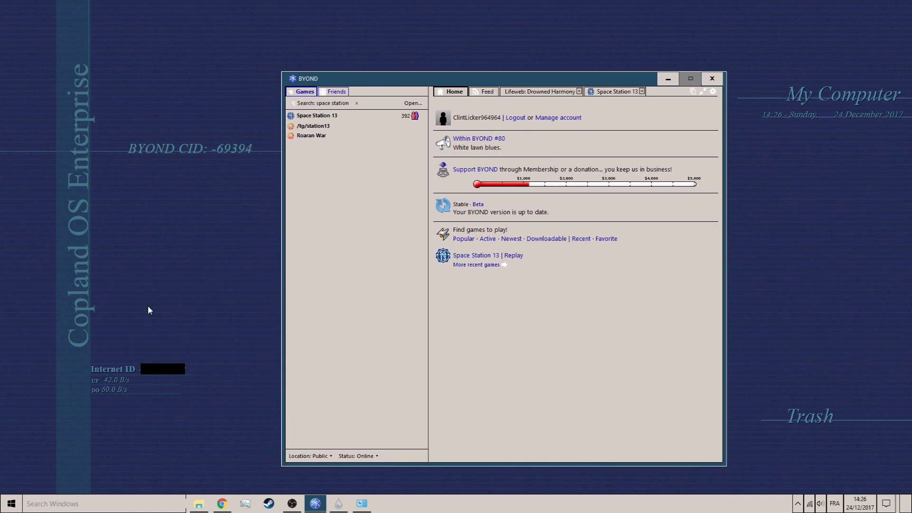
{"action": "left_click", "coordinate": [159, 377]}
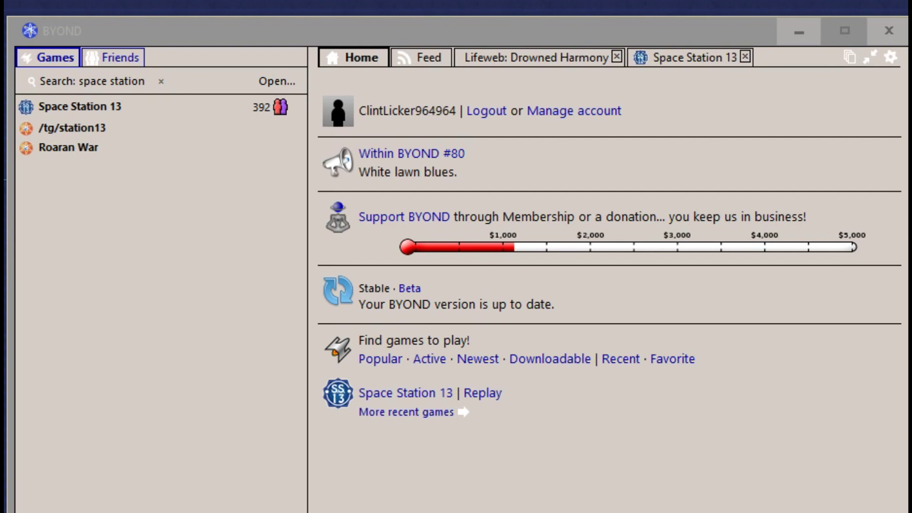
Move the BYOND launcher window up and out of the way.
{"action": "left_click_drag", "start_coordinate": [199, 39], "coordinate": [171, 8]}
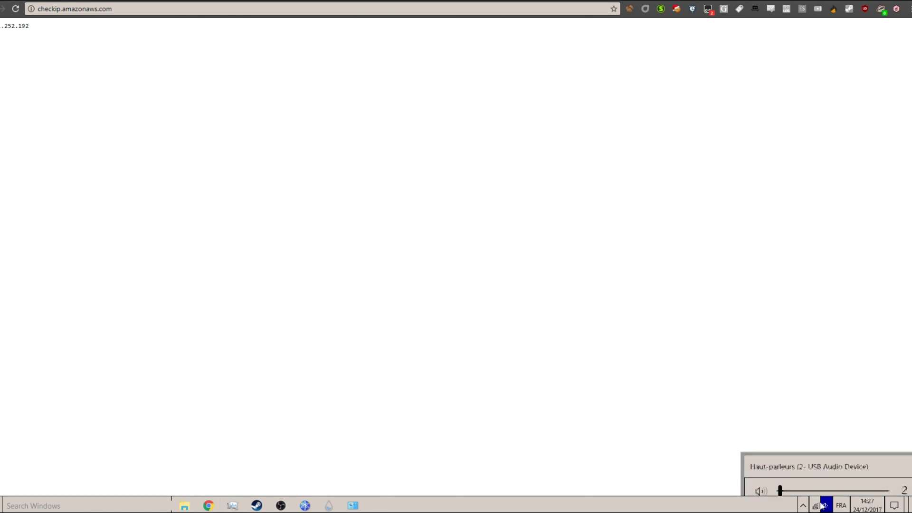
Connect the PC to the AndroidAP Wi-Fi network.
{"action": "left_click", "coordinate": [815, 506]}
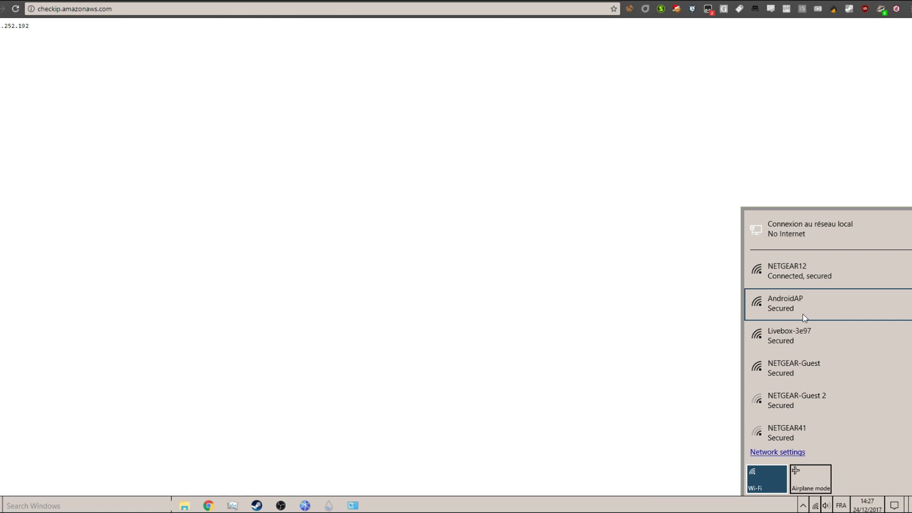
{"action": "left_click", "coordinate": [805, 317]}
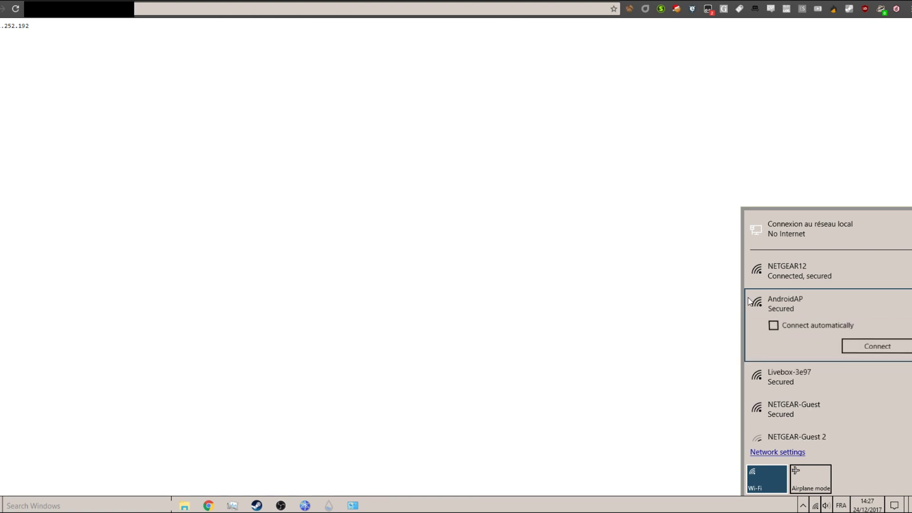
{"action": "left_click", "coordinate": [861, 348]}
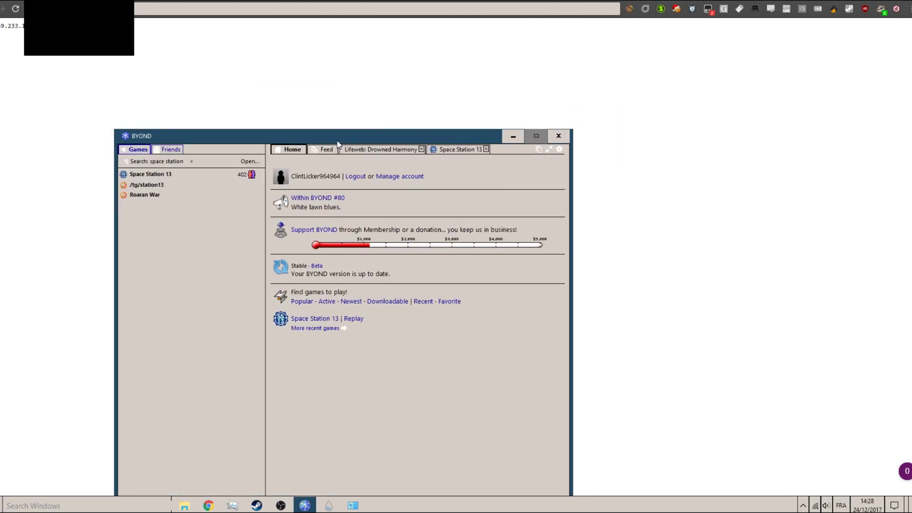
Open the Space Station 13 game page and close the Access denied panel.
{"action": "left_click", "coordinate": [458, 148]}
{"action": "left_click_drag", "start_coordinate": [458, 149], "coordinate": [456, 127]}
{"action": "scroll", "coordinate": [446, 308], "scroll_direction": "down", "scroll_amount": 5}
{"action": "scroll", "coordinate": [446, 308], "scroll_direction": "down", "scroll_amount": 8}
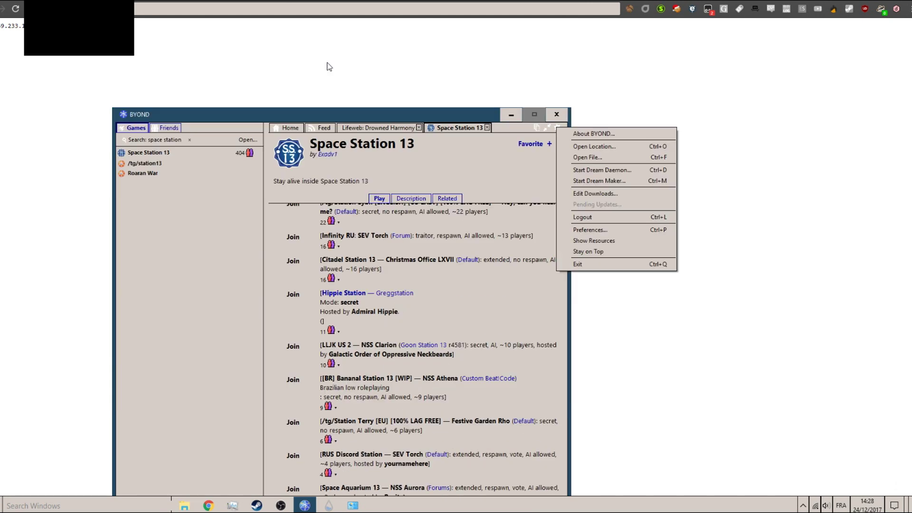
{"action": "left_click", "coordinate": [325, 65]}
Open Location from the BYOND client's options menu and show the saved server addresses.
{"action": "key", "text": "alt+Tab"}
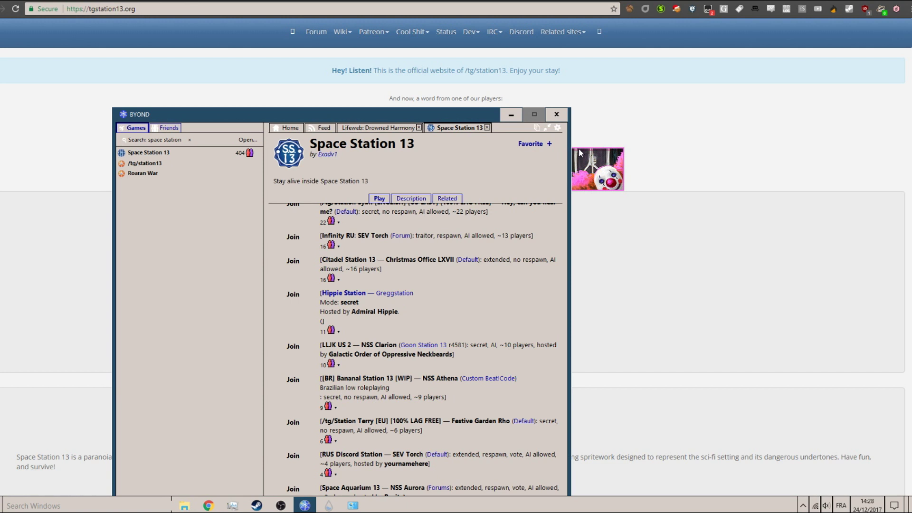
{"action": "left_click", "coordinate": [557, 128]}
{"action": "left_click", "coordinate": [570, 147]}
{"action": "left_click", "coordinate": [401, 303]}
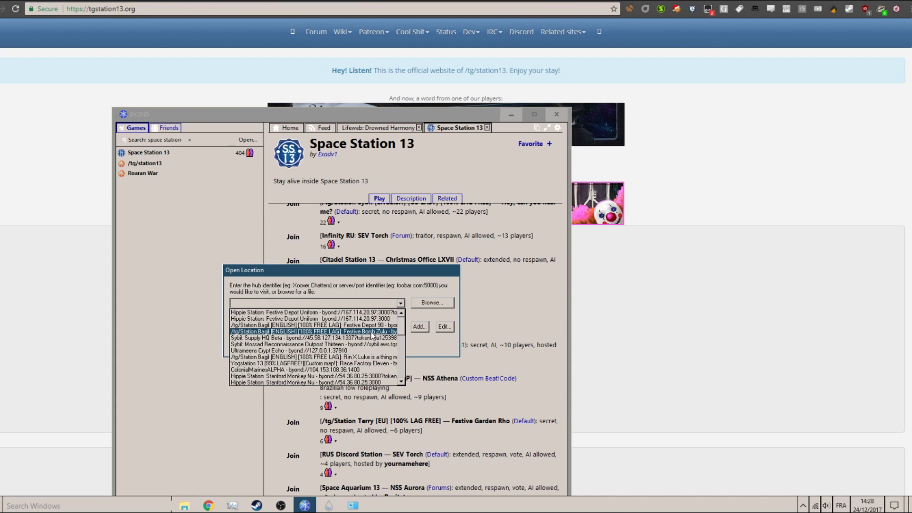
Connect to the saved Bagil address, minimize BYOND and close the 'Your Game is Starting' window.
{"action": "left_click", "coordinate": [364, 331]}
{"action": "left_click", "coordinate": [315, 344]}
{"action": "left_click", "coordinate": [511, 114]}
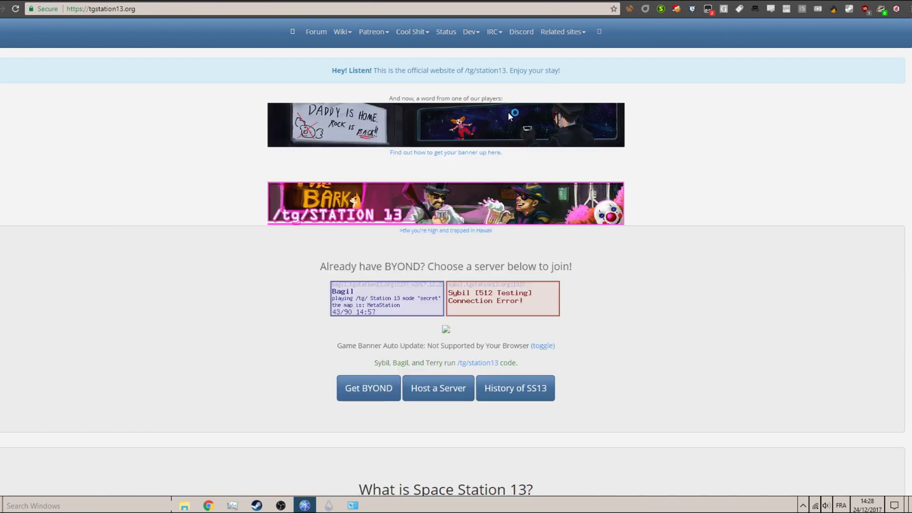
{"action": "scroll", "coordinate": [587, 349], "scroll_direction": "down", "scroll_amount": 2}
{"action": "scroll", "coordinate": [522, 332], "scroll_direction": "up", "scroll_amount": 2}
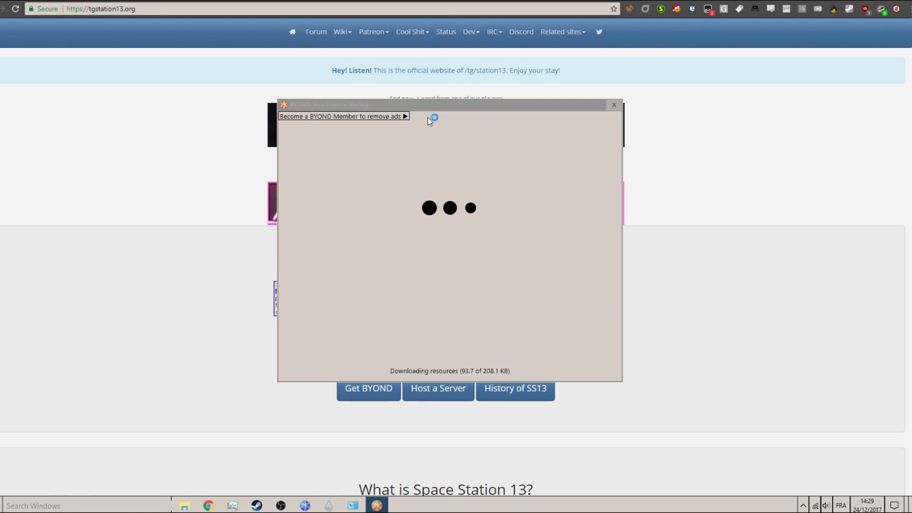
{"action": "left_click", "coordinate": [614, 105]}
{"action": "scroll", "coordinate": [276, 362], "scroll_direction": "down", "scroll_amount": 2}
{"action": "scroll", "coordinate": [250, 362], "scroll_direction": "up", "scroll_amount": 2}
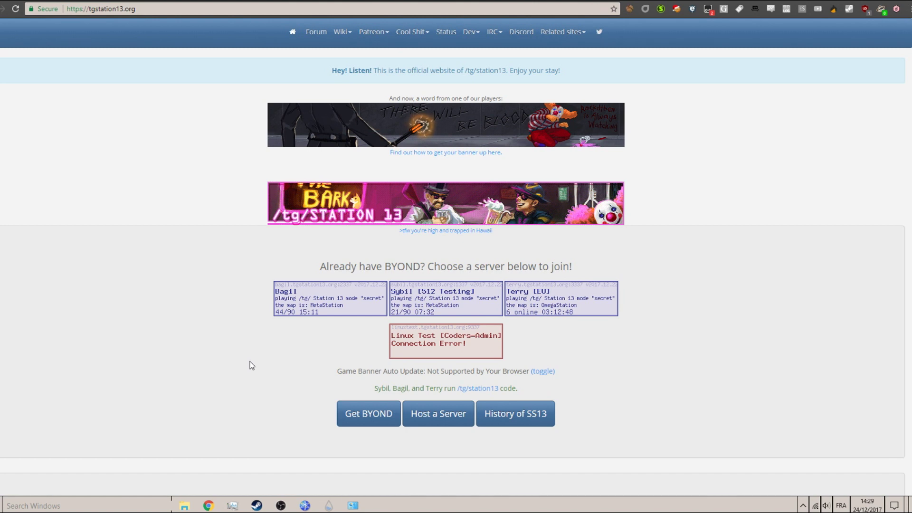
{"action": "scroll", "coordinate": [300, 404], "scroll_direction": "down", "scroll_amount": 1}
{"action": "scroll", "coordinate": [298, 407], "scroll_direction": "up", "scroll_amount": 1}
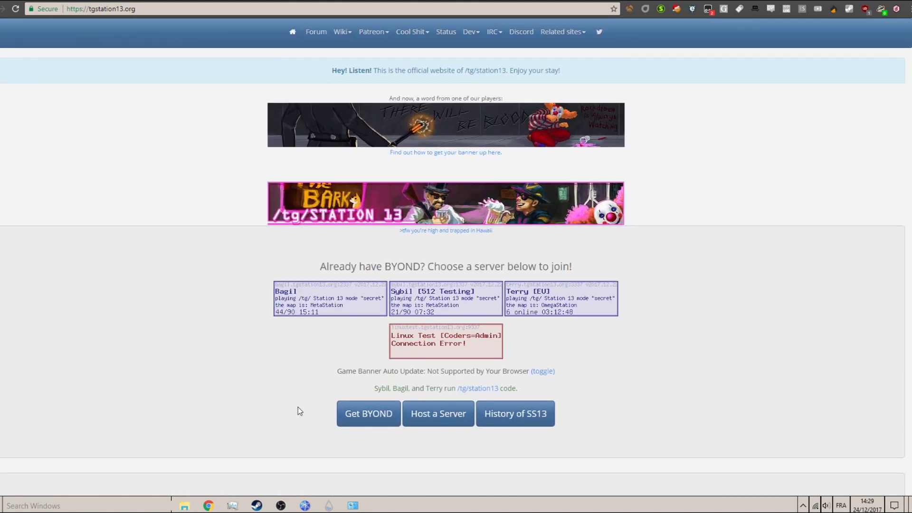